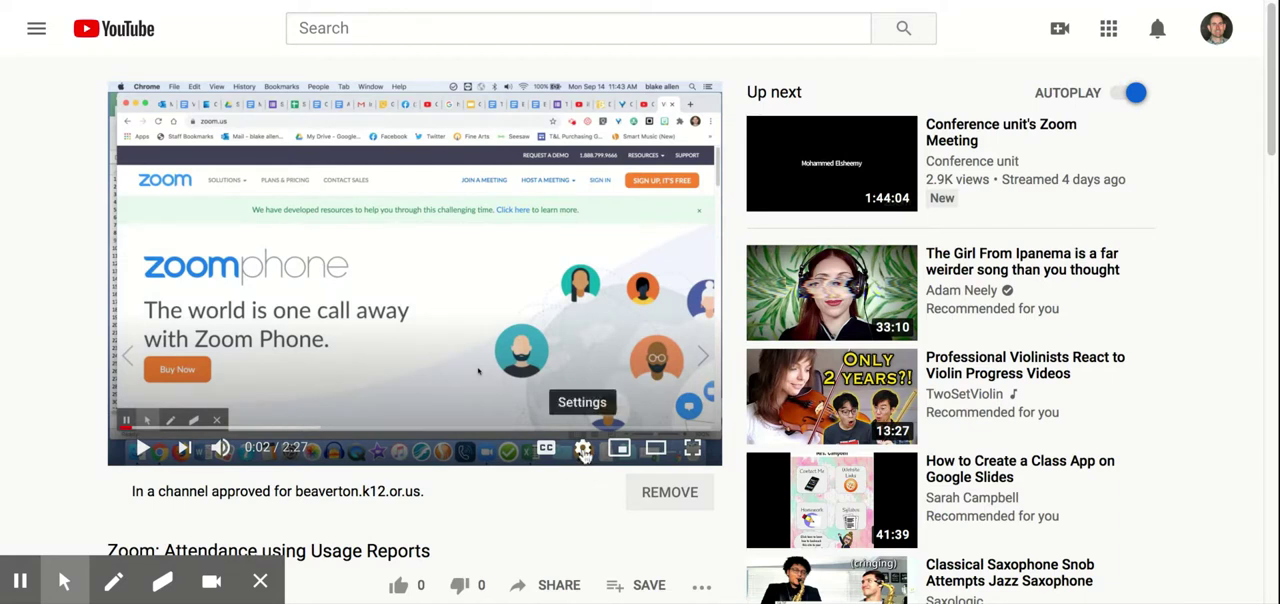
Step: Set the Zoom attendance video's playback speed to 0.75 and resume playing it
left_click(583, 449)
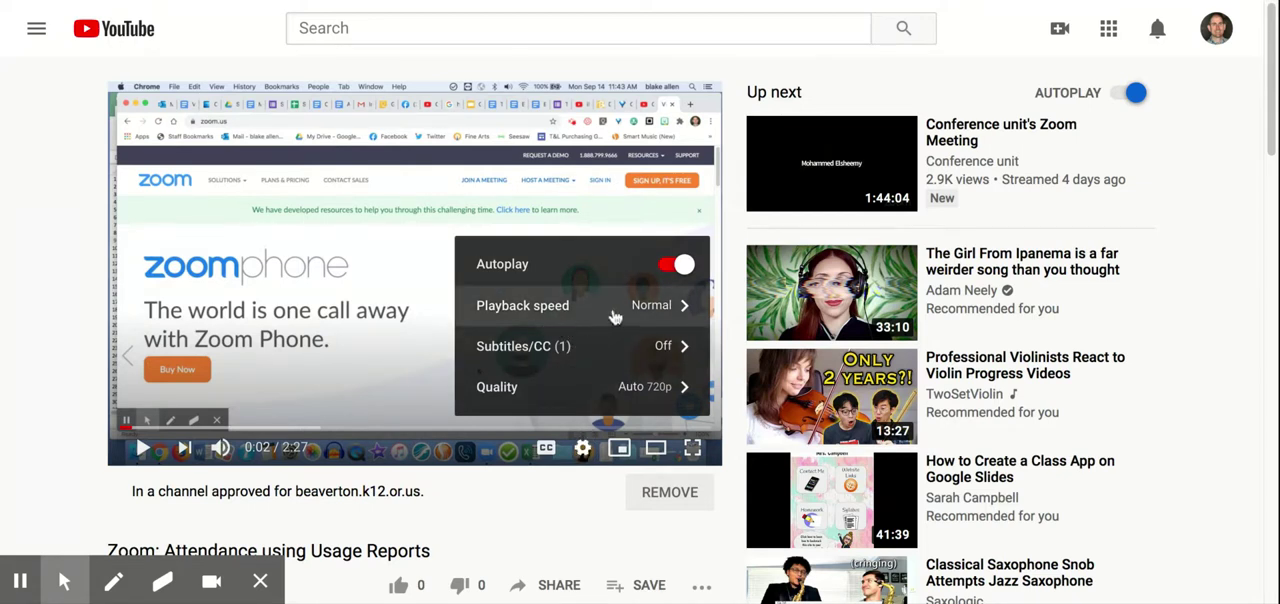
left_click(658, 310)
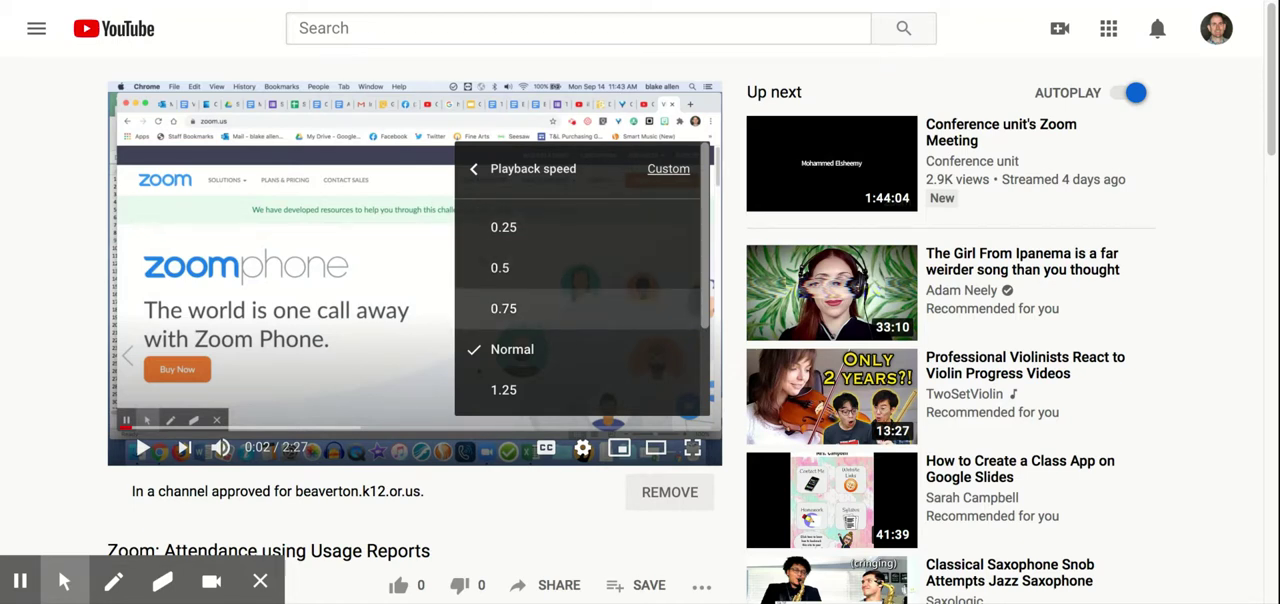
left_click(560, 308)
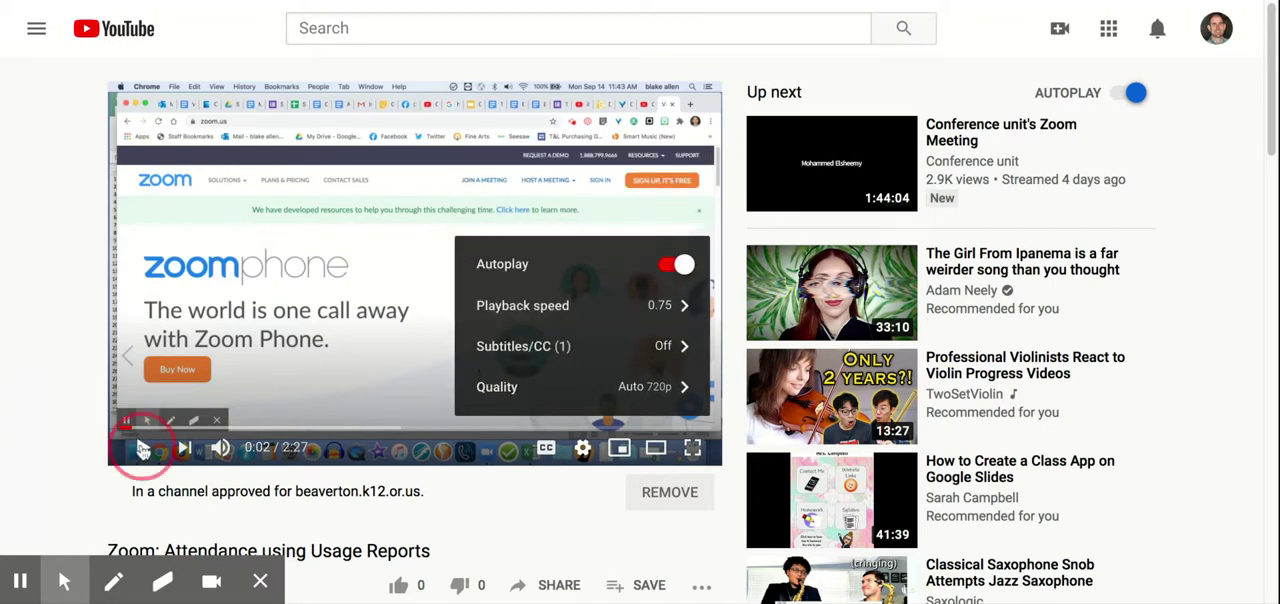
left_click(142, 447)
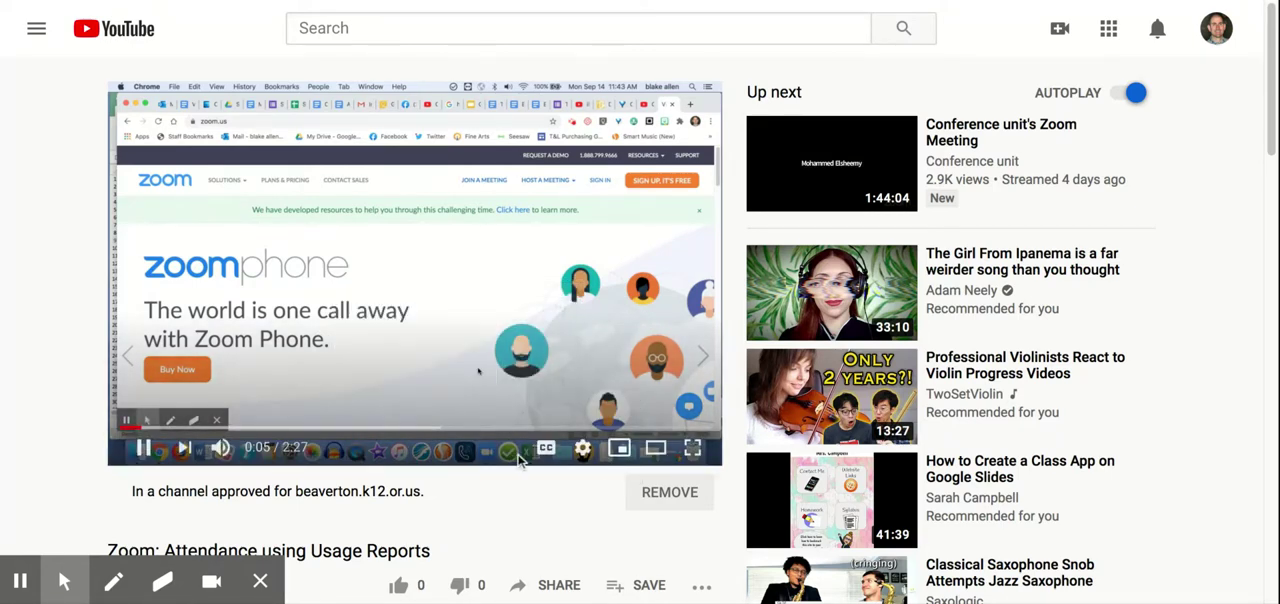
Step: Switch playback speed briefly to 0.5, then change it to 1.25
left_click(583, 448)
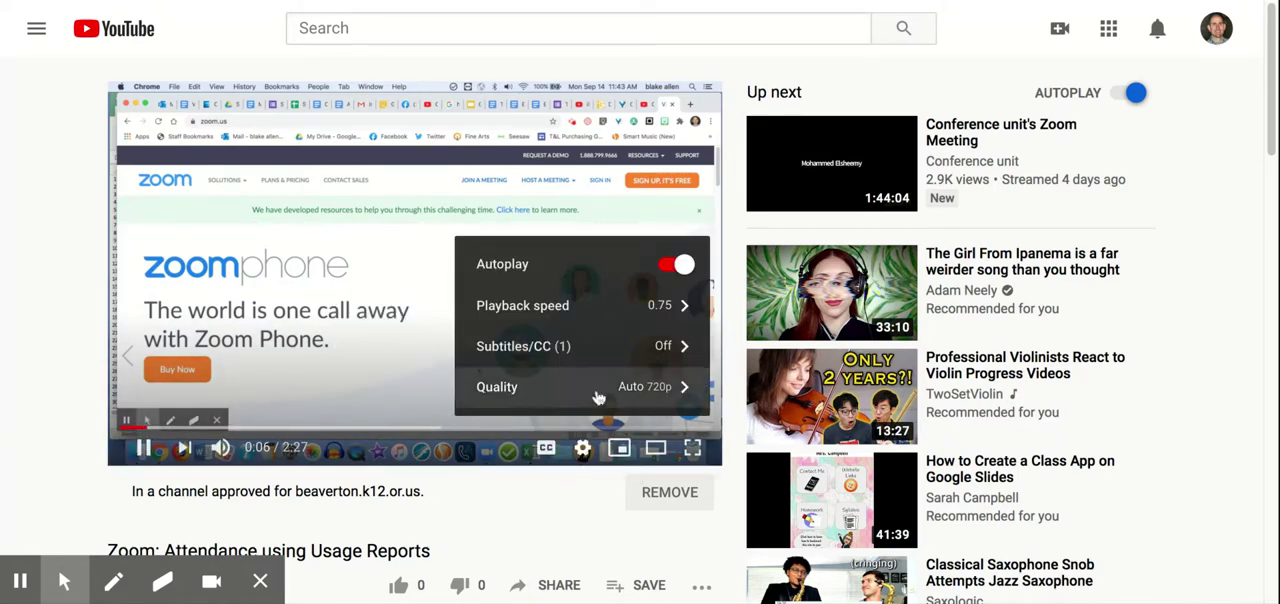
left_click(619, 310)
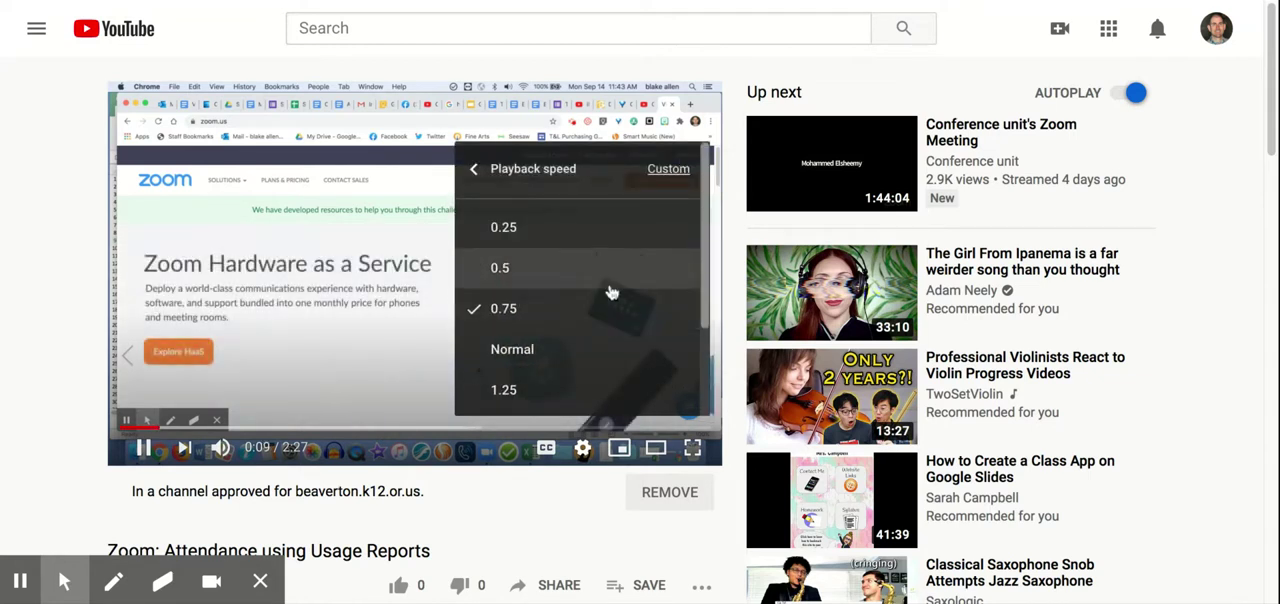
left_click(612, 268)
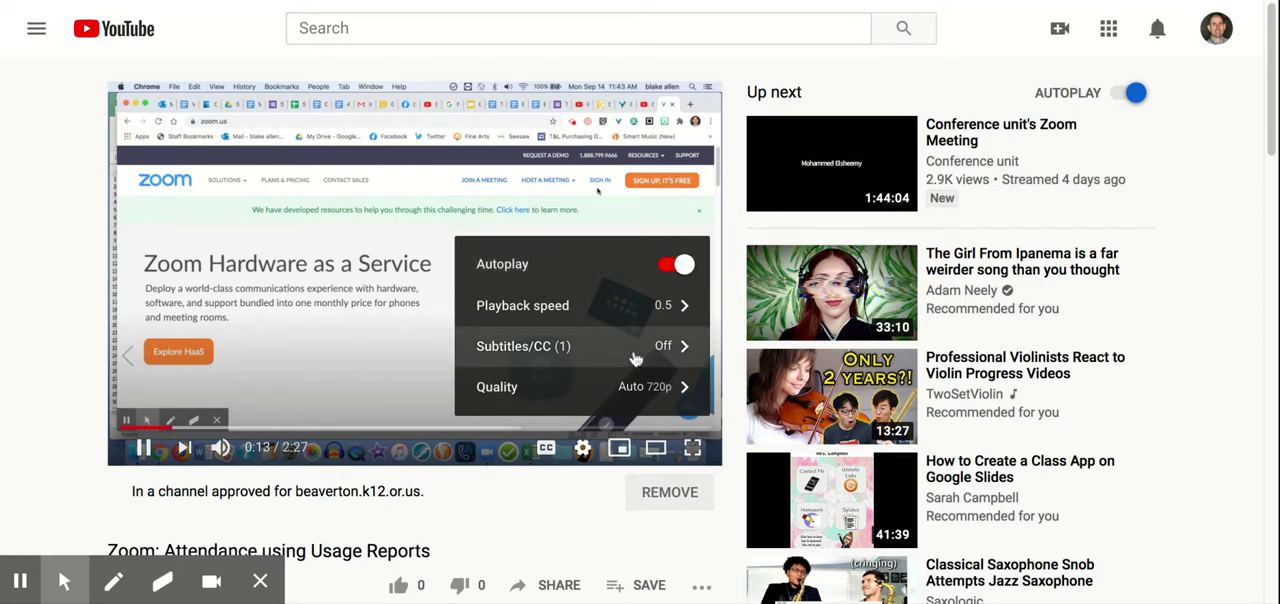
left_click(630, 305)
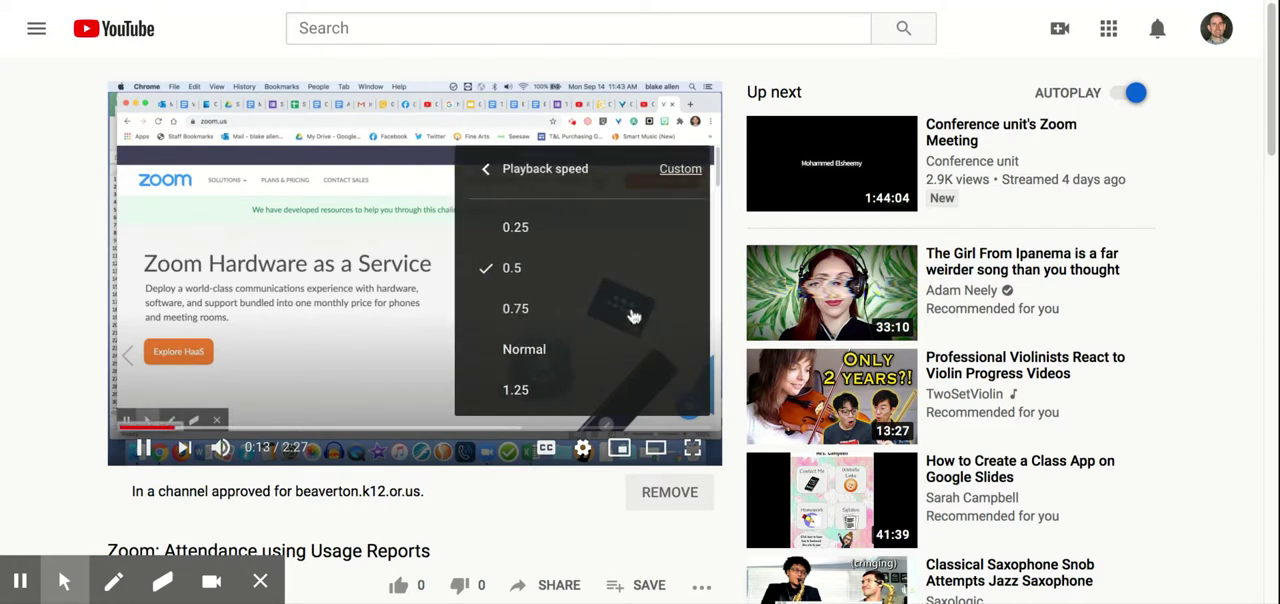
left_click(585, 390)
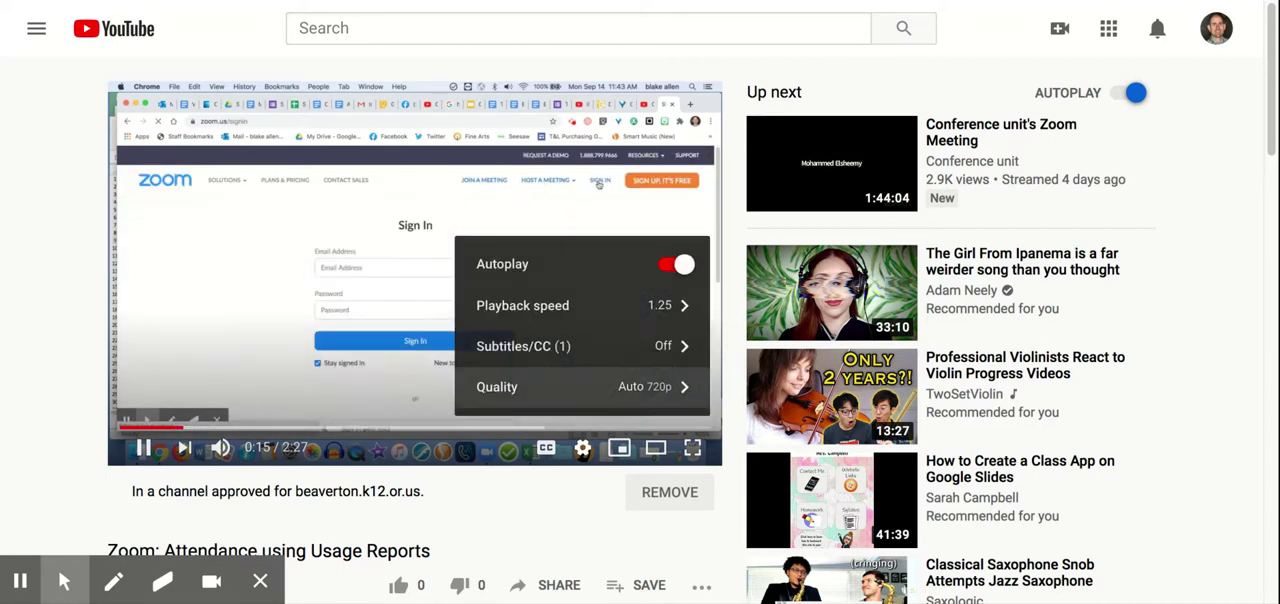
Step: Pause the video at 0:22 and reopen settings showing 1.25 speed
left_click(145, 448)
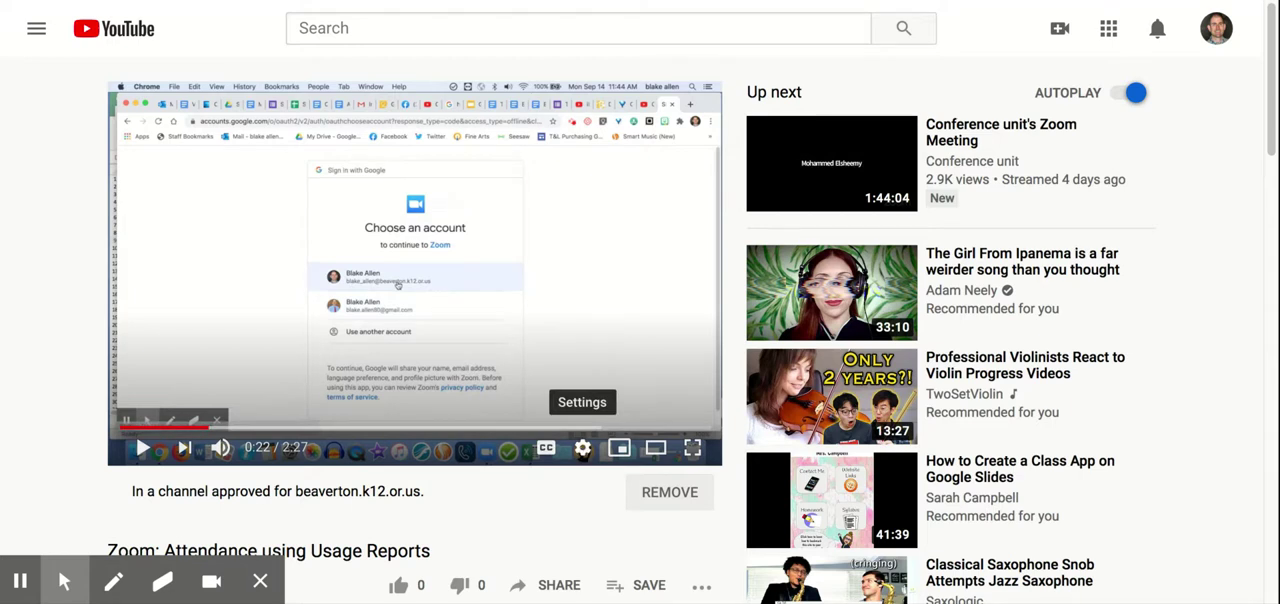
left_click(582, 447)
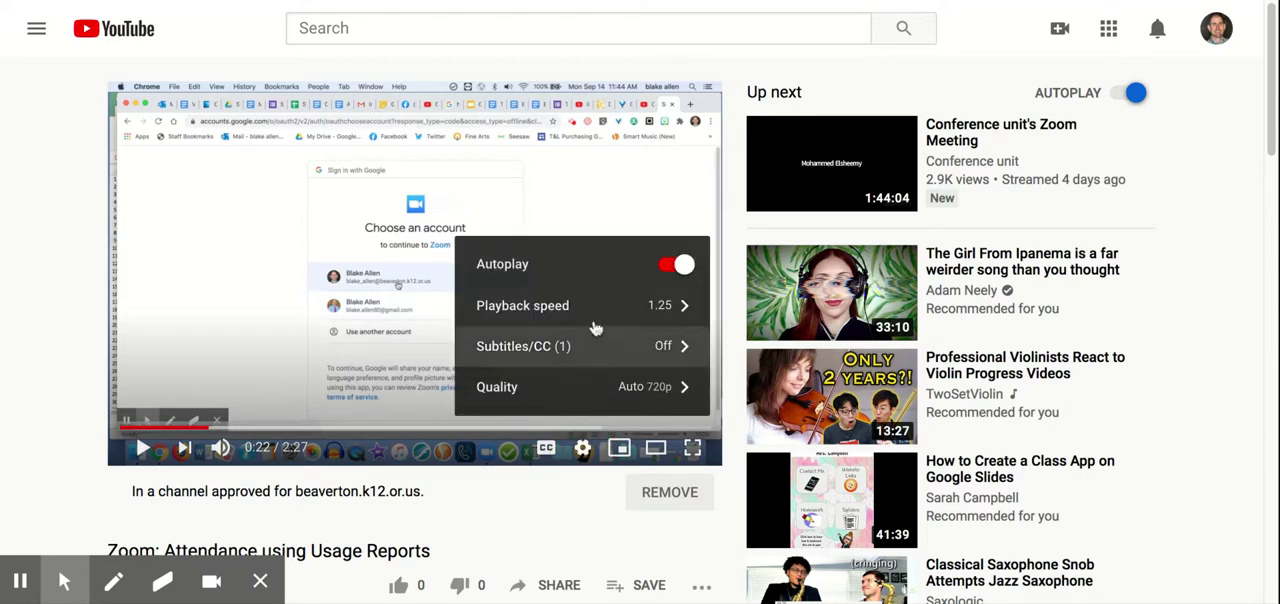